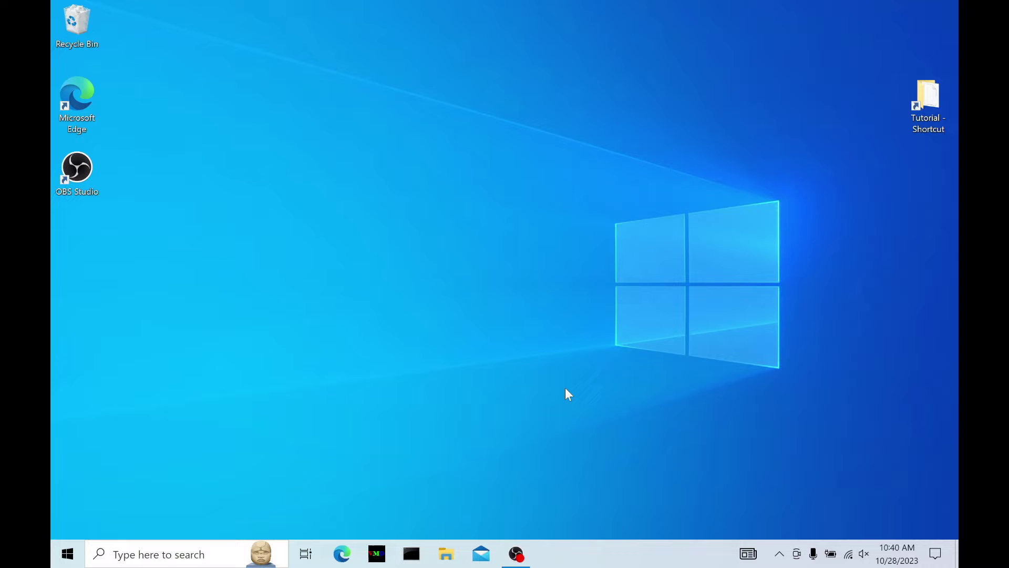
- Launch VMD from its taskbar icon
left_click(376, 554)
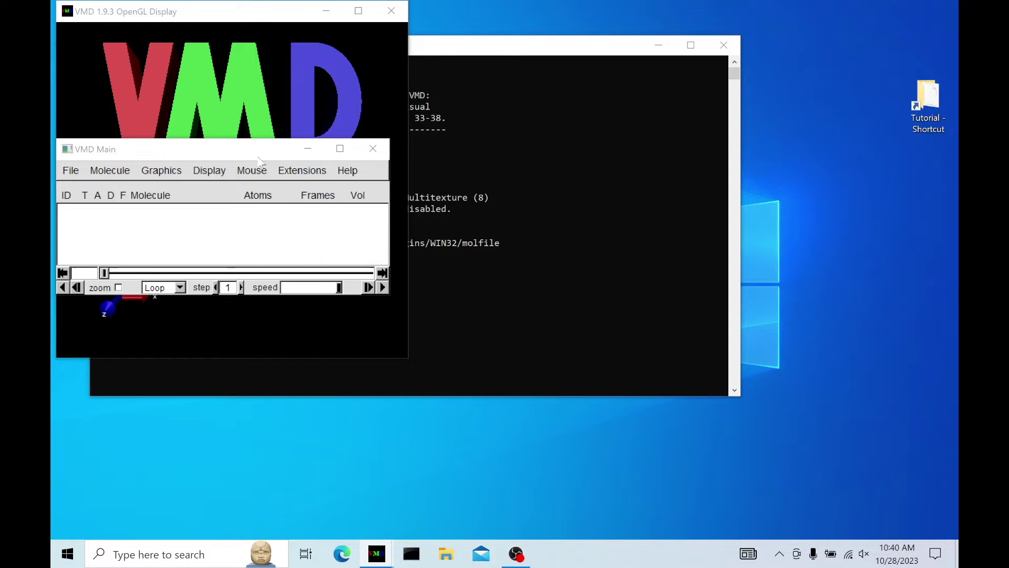
- Open the Tk Console from the Extensions menu and place the cursor at its (VMD) prompt
left_click(295, 171)
left_click(311, 263)
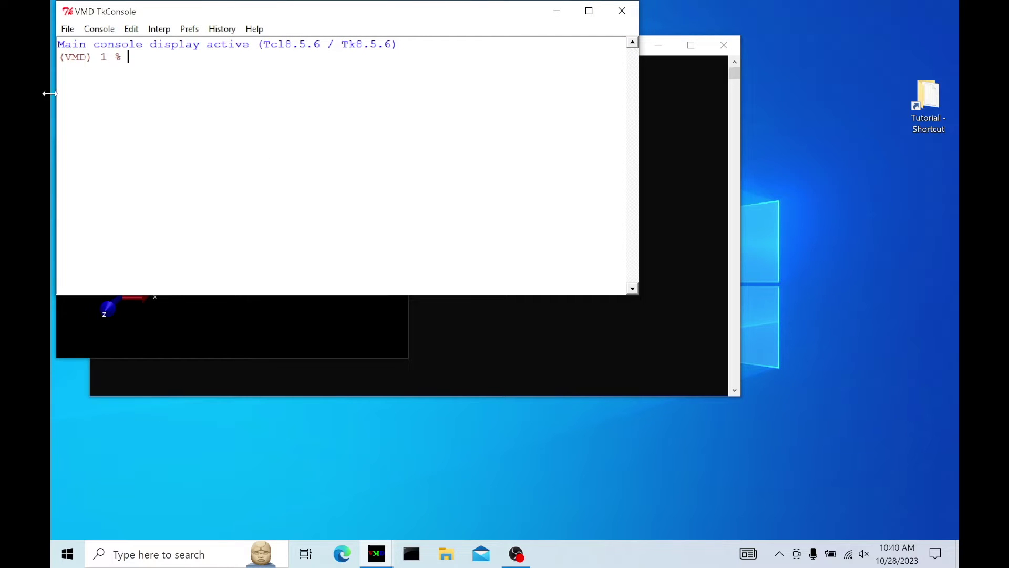
left_click_drag(47, 92, 71, 57)
left_click(56, 57)
double_click(79, 56)
left_click(72, 57)
- Run cd ../../Users/<user>/Tutorial in the console, correcting typos in the path
type("cd ../../Users/TheTec")
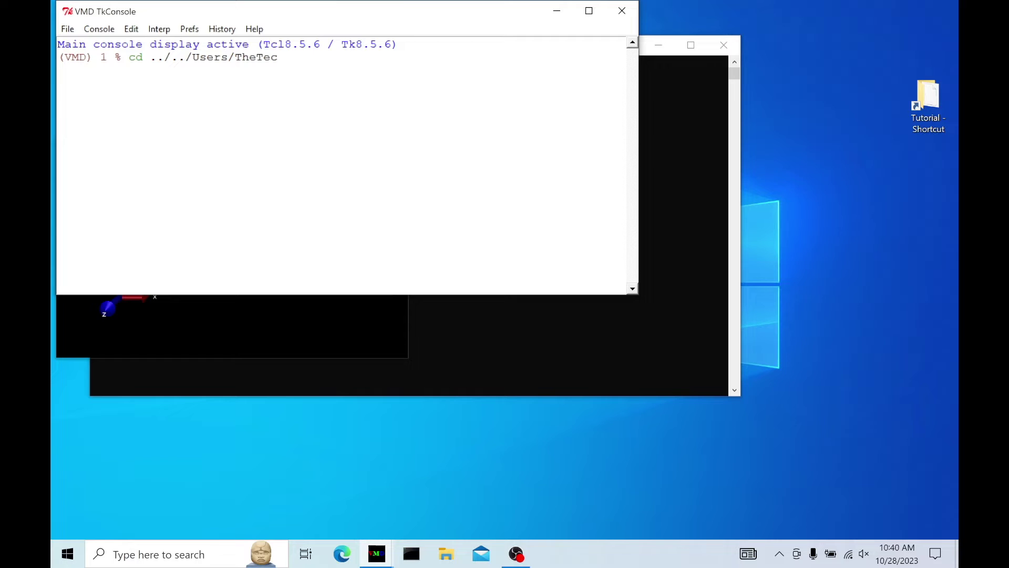
type("hieBiochme")
key("BackSpace")
key("BackSpace")
type("emist/Turi")
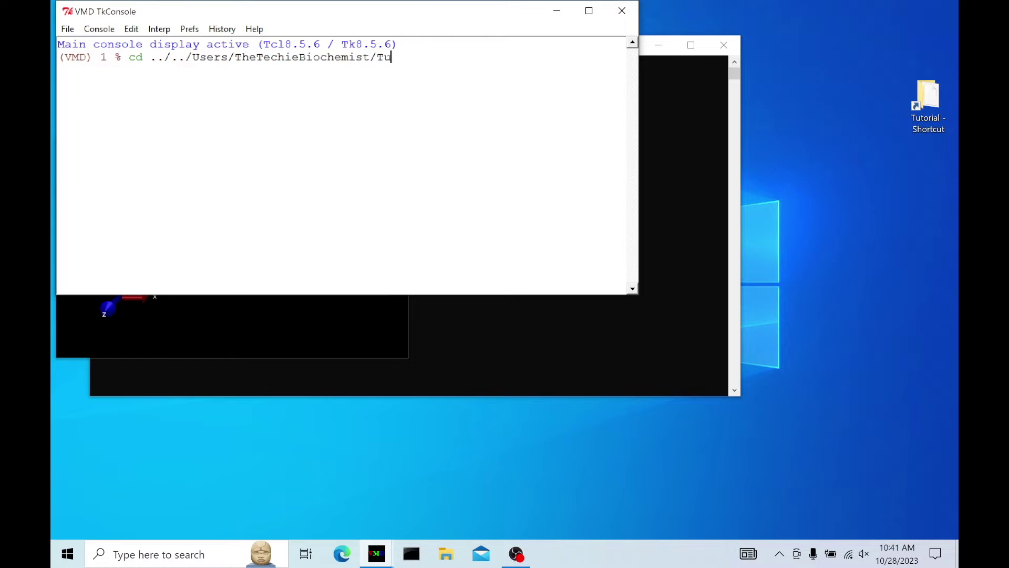
key("BackSpace")
key("BackSpace")
key("BackSpace")
type("utorial")
key("BackSpace")
type("l")
key("Return")
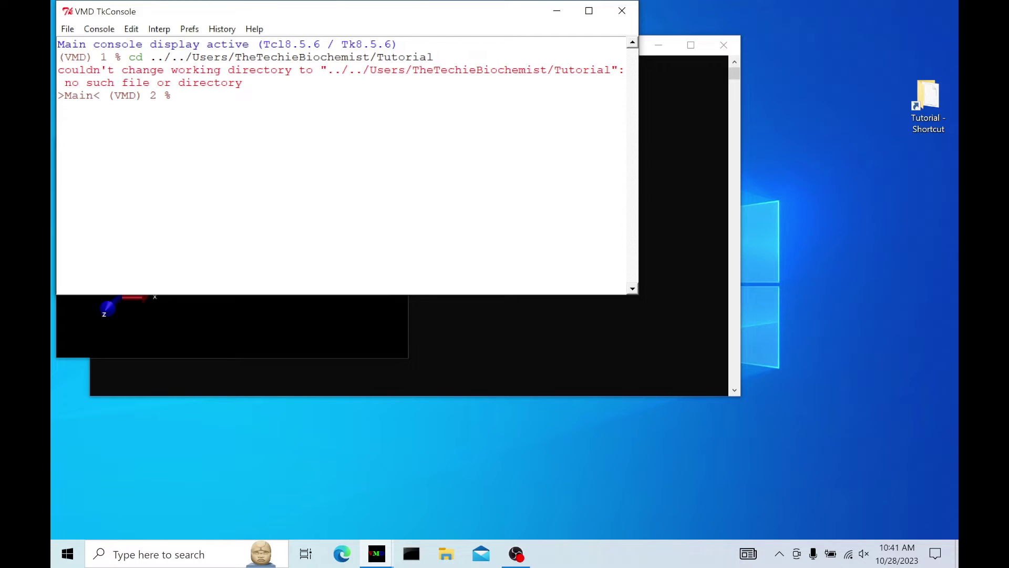
- Rerun the cd command with an extra ../ so the prompt reads (Tutorial) 3 %
key("Up")
key("Left")
key("Left")
key("Left")
key("Left")
key("Left")
key("Left")
key("Left")
key("Left")
key("Left")
key("Left")
key("Left")
key("Left")
key("Left")
key("Left")
key("Left")
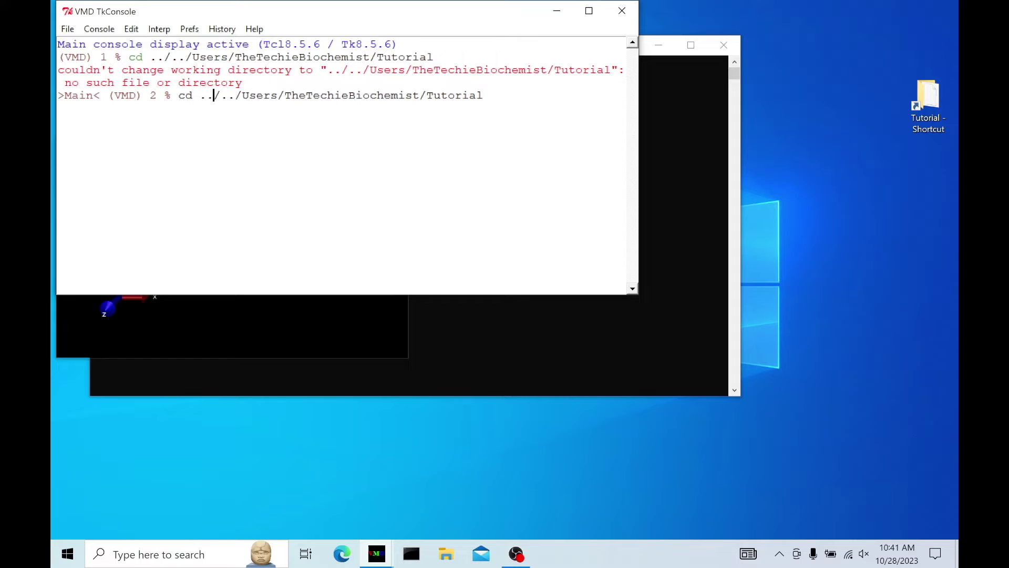
type("../")
key("Return")
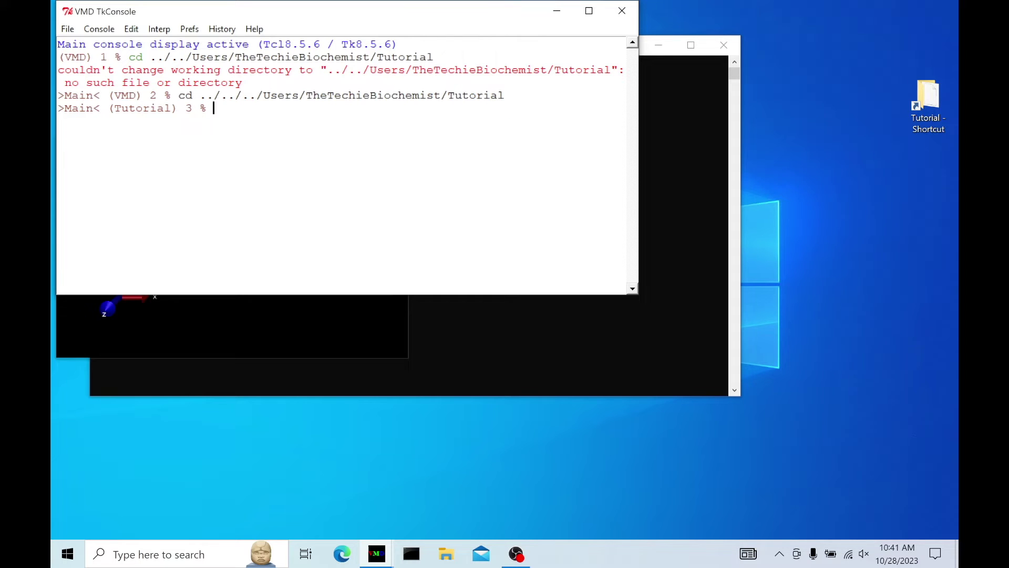
- Run ls in the Tk console and open the Tutorial folder in File Explorer
type("ls")
double_click(928, 100)
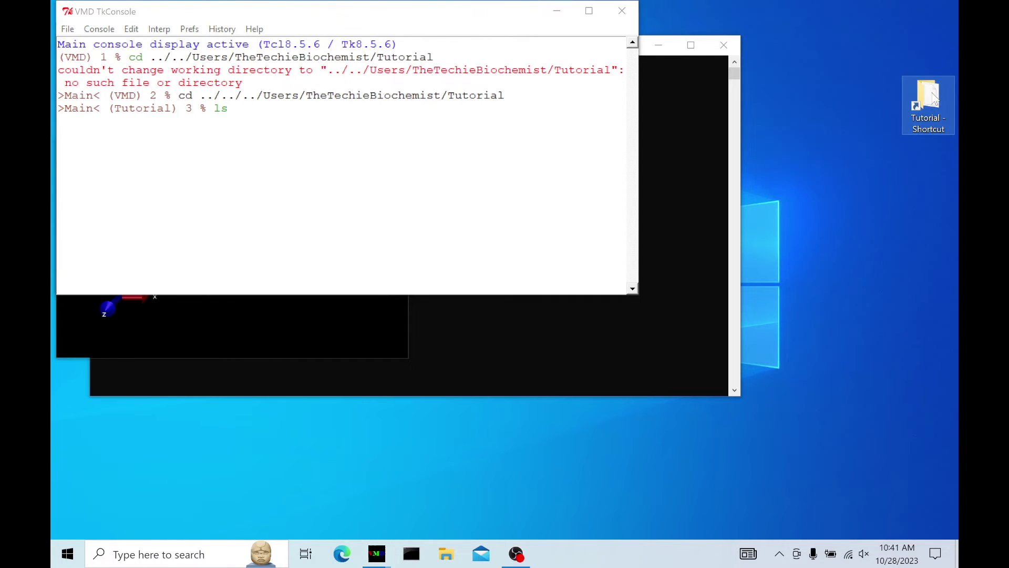
left_click(375, 163)
key("Return")
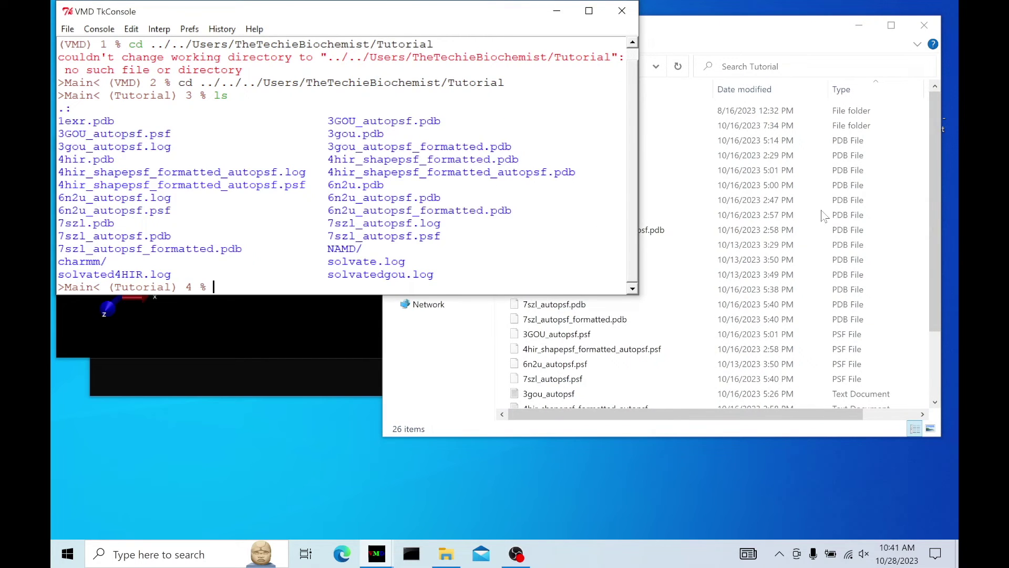
- Compare the Tutorial folder's files with the ls output, then close the folder window and Tk console
left_click(745, 309)
scroll(748, 317, "down", 2)
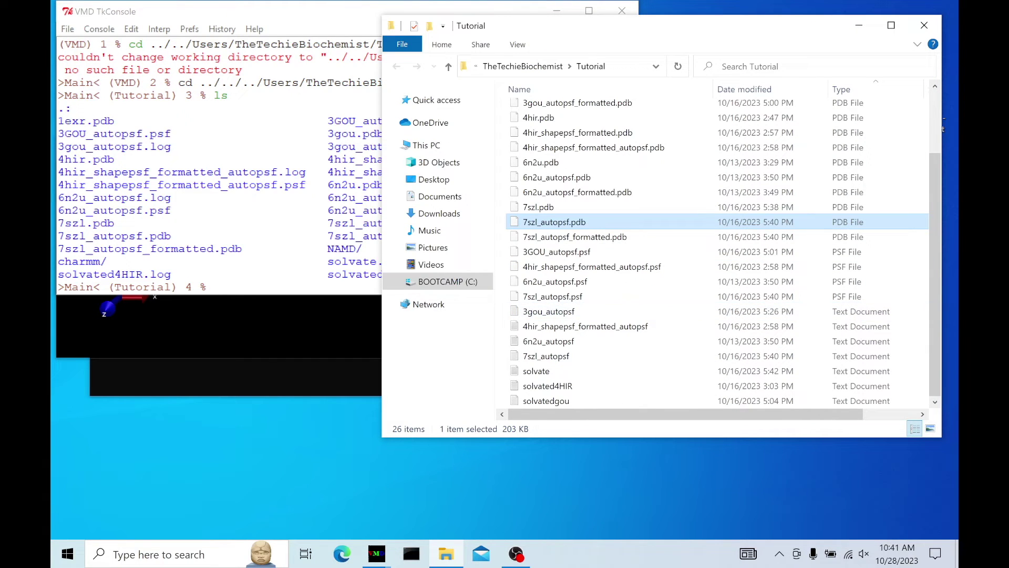
scroll(547, 300, "up", 2)
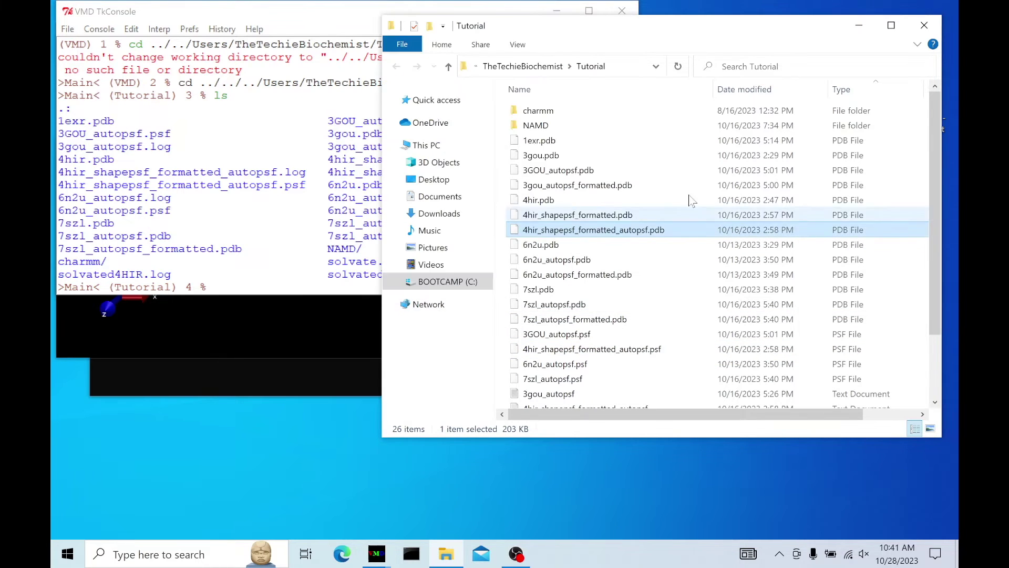
left_click(593, 230)
left_click(925, 25)
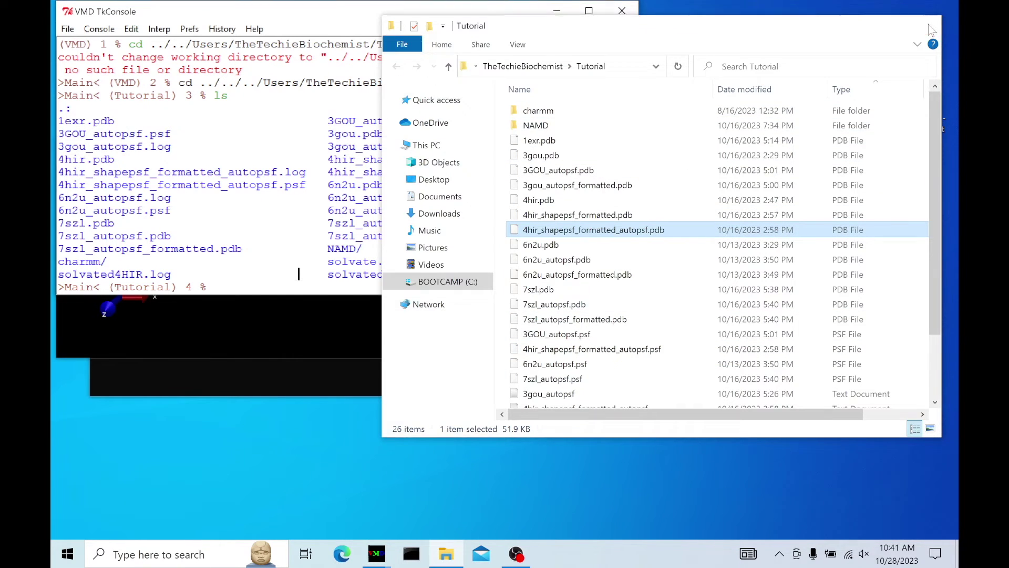
left_click(621, 11)
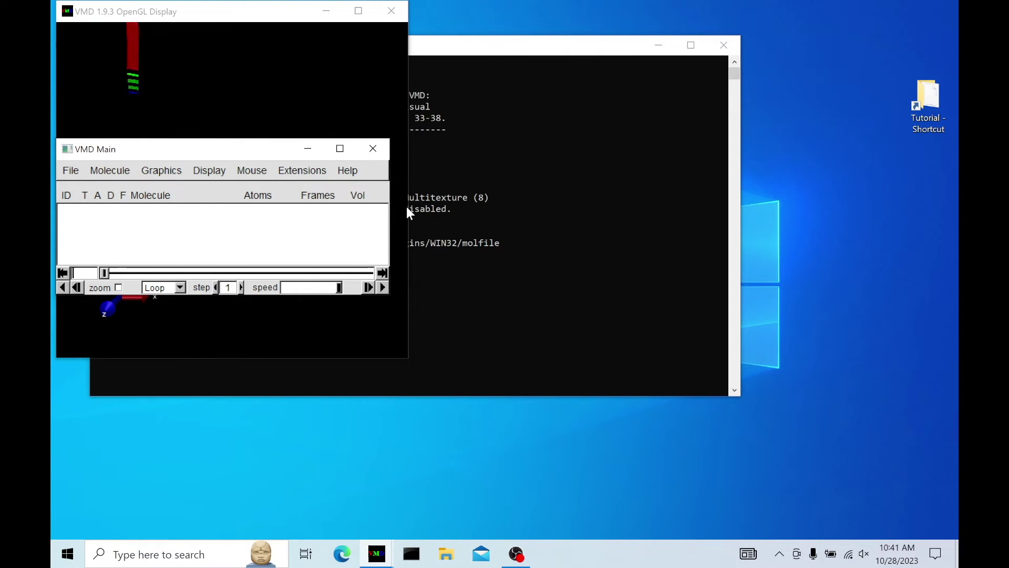
- Quit VMD, browse to C:\Program Files (x86)\University of Illinois\VMD, and select vmd.rc
left_click(734, 46)
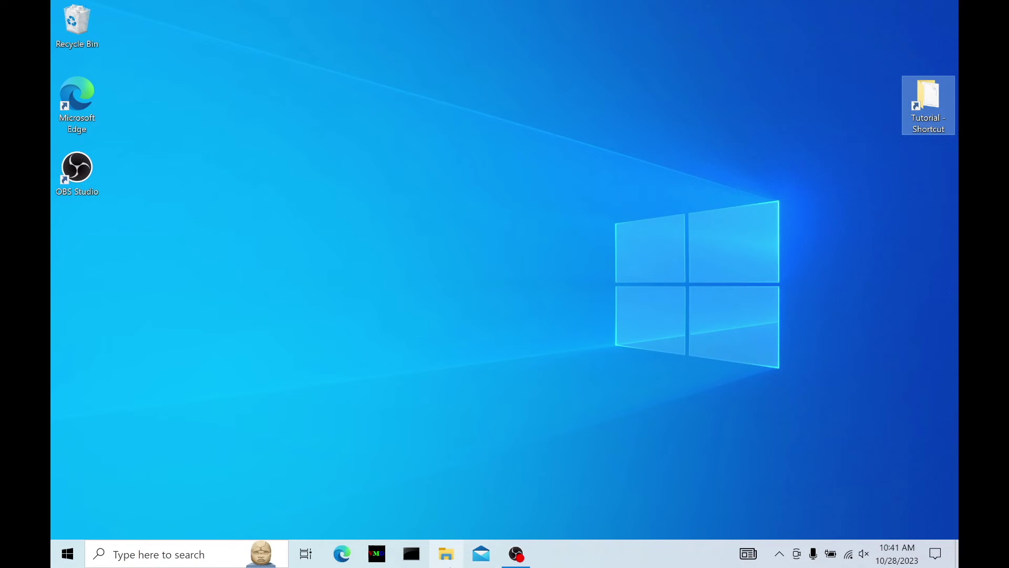
left_click(446, 554)
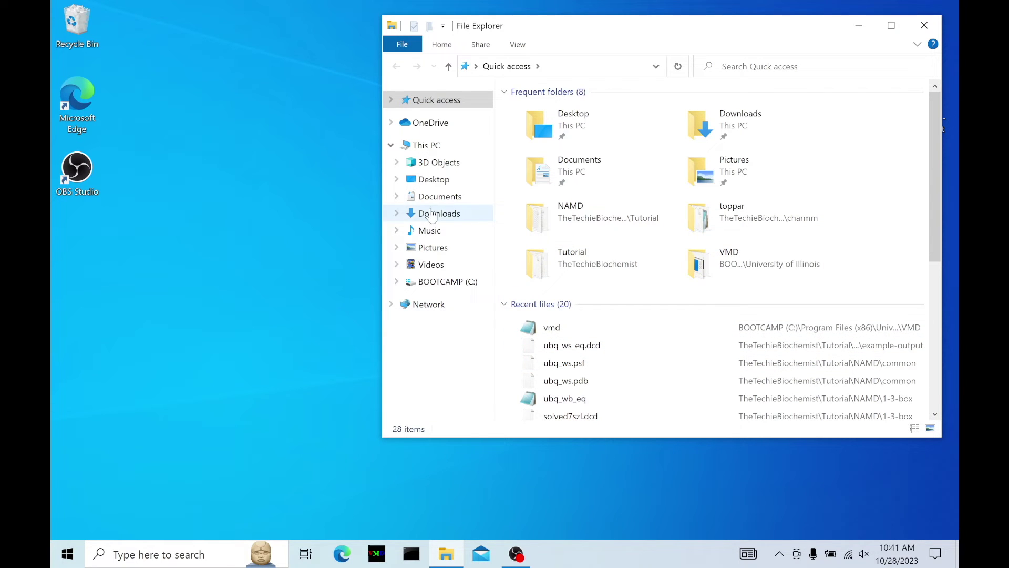
left_click(423, 284)
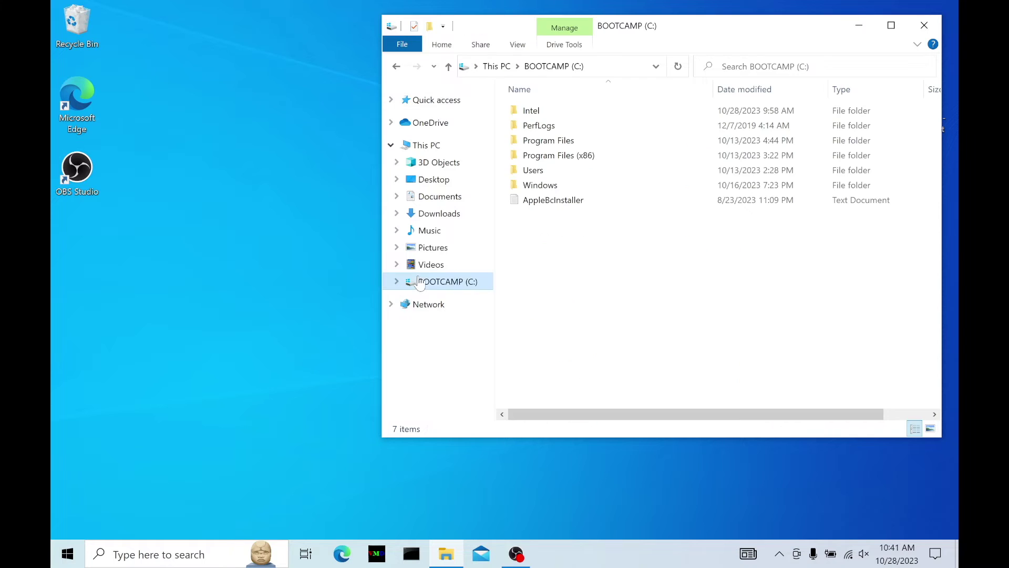
double_click(592, 156)
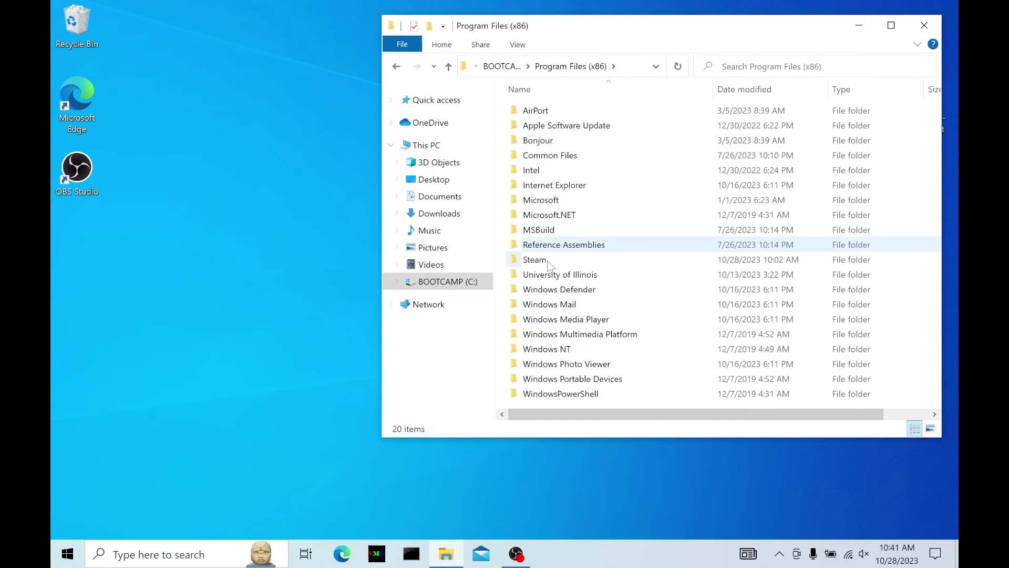
double_click(541, 279)
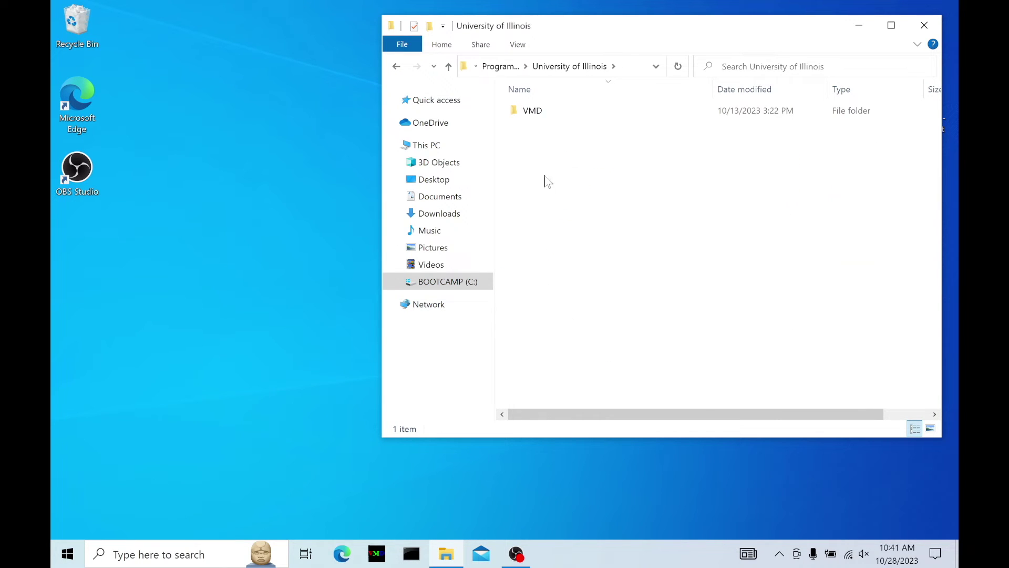
double_click(546, 115)
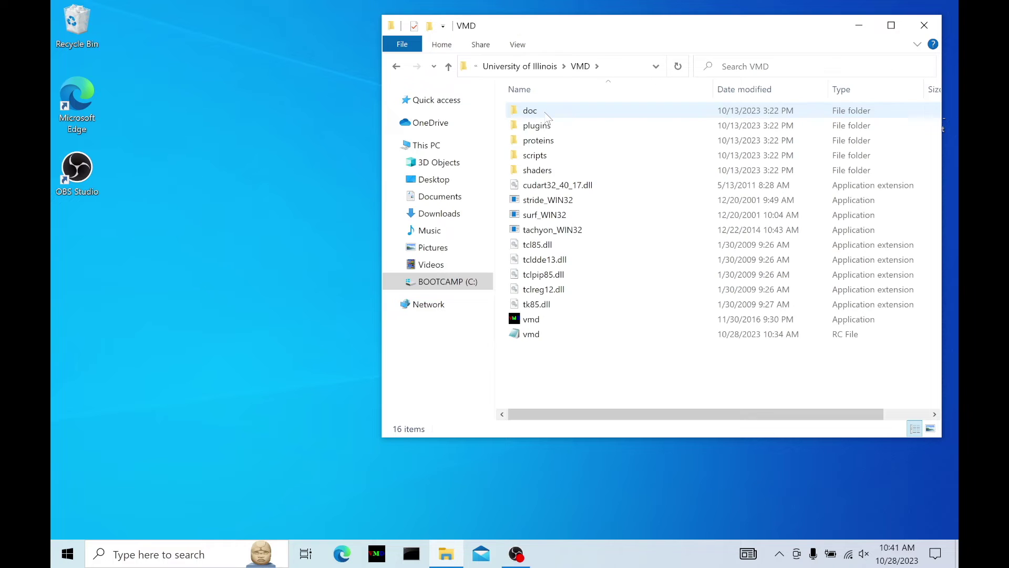
left_click(542, 341)
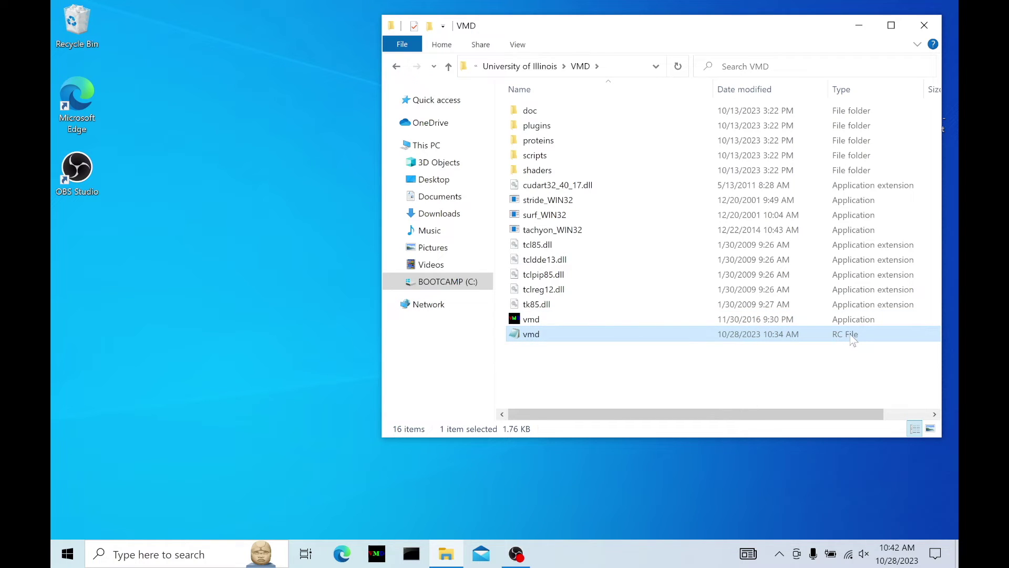
- Append the line 'cd C:/Users/<user>/Tutorial' to vmd.rc in Notepad and save it
double_click(531, 336)
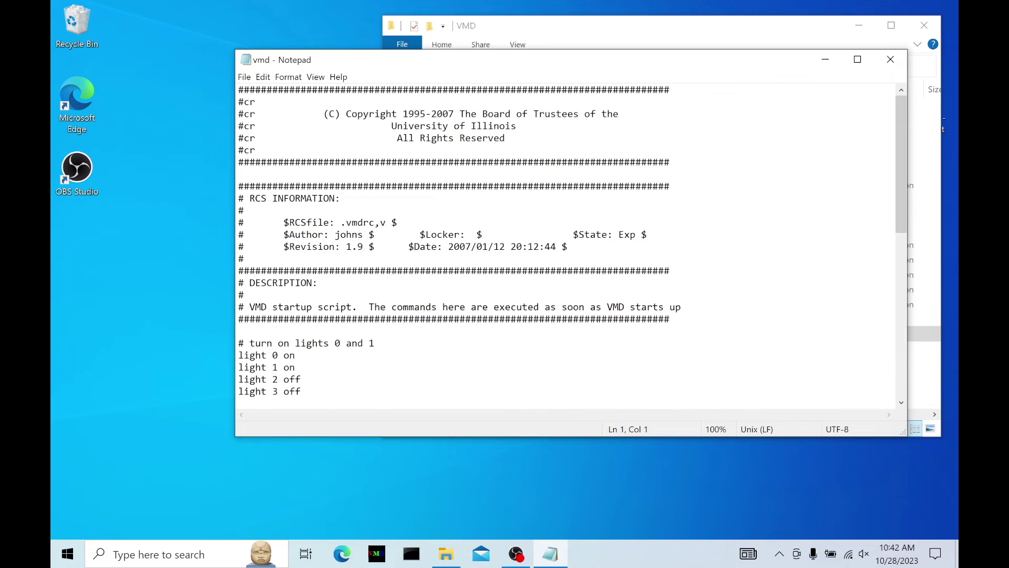
scroll(572, 247, "down", 10)
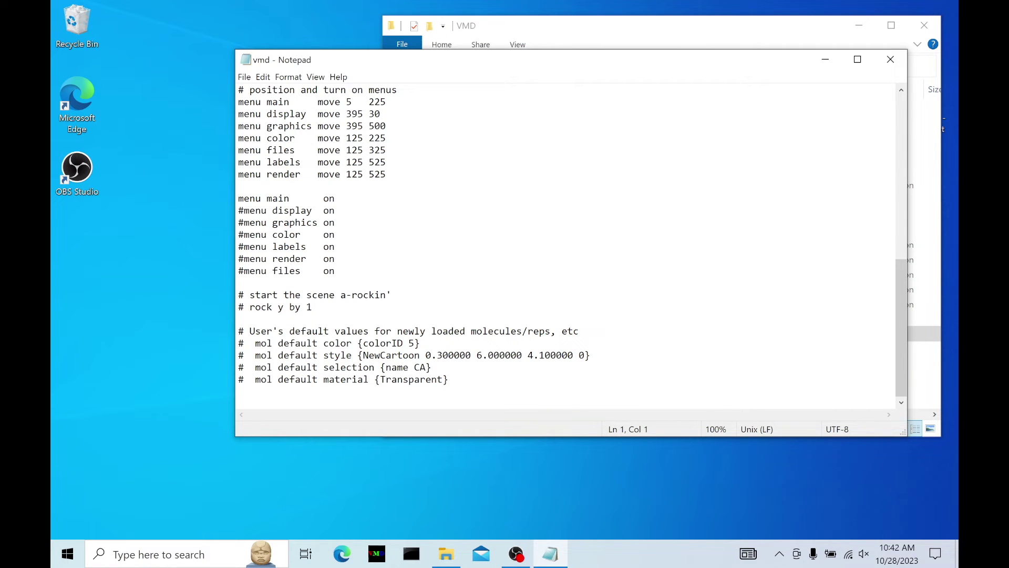
left_click(239, 391)
key("Return")
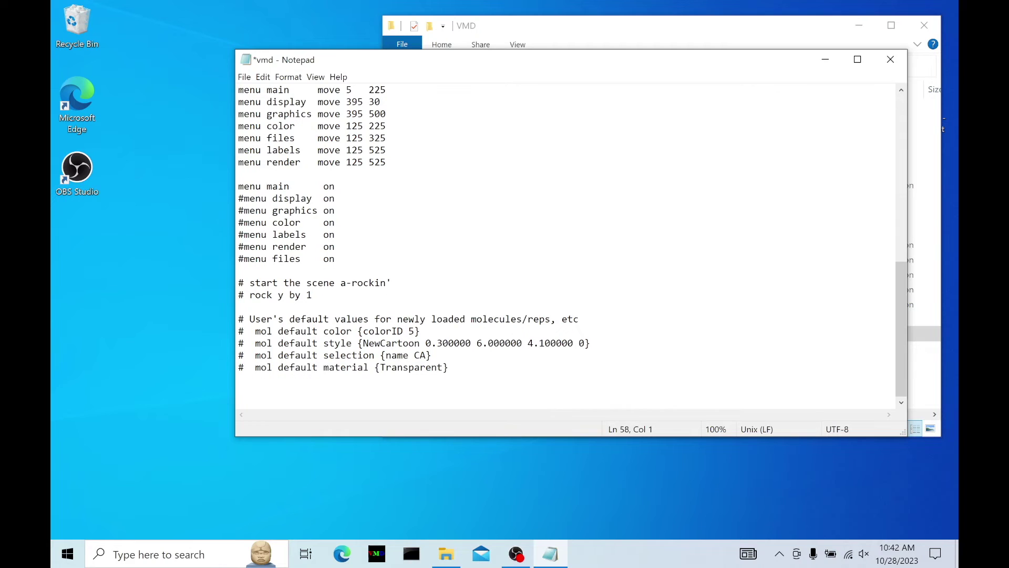
type("cd C:/Users/TheTechieBiohc")
key("BackSpace")
key("BackSpace")
type("che")
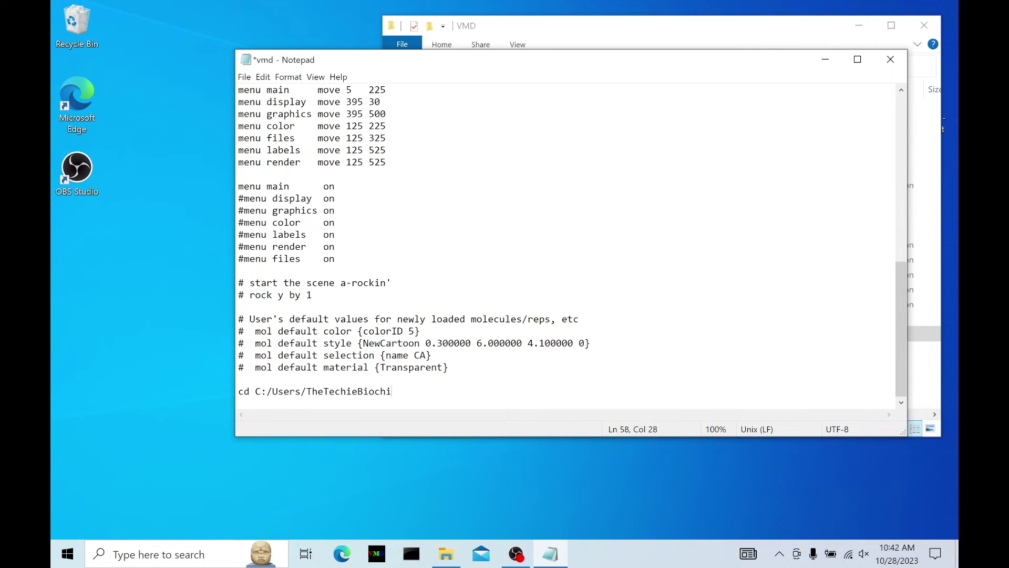
key("BackSpace")
type("emist/Tutorial")
left_click(891, 59)
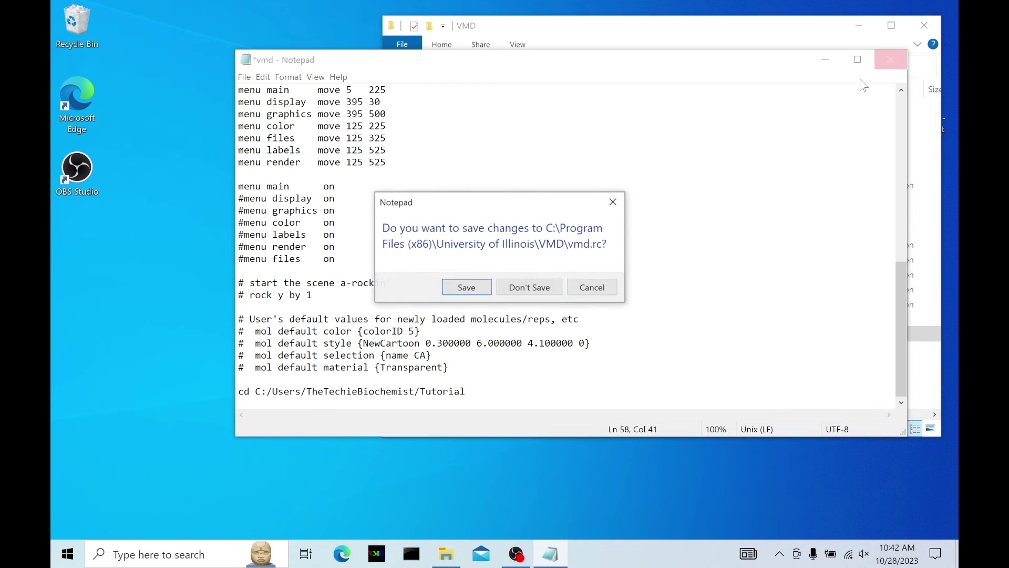
left_click(465, 286)
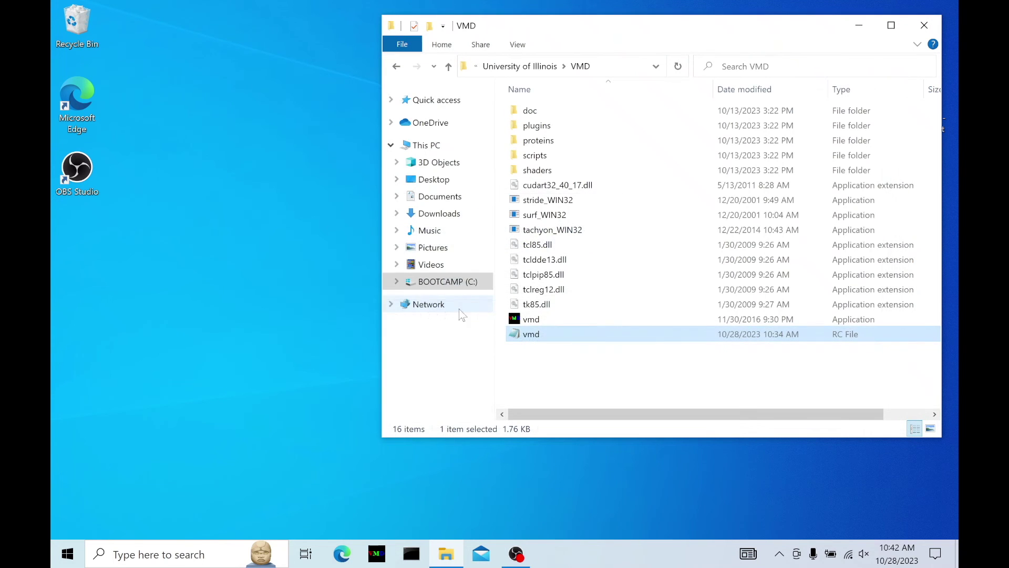
- Relaunch VMD, open the Tk Console, and confirm with ls that it starts in Tutorial, then close it
left_click(380, 559)
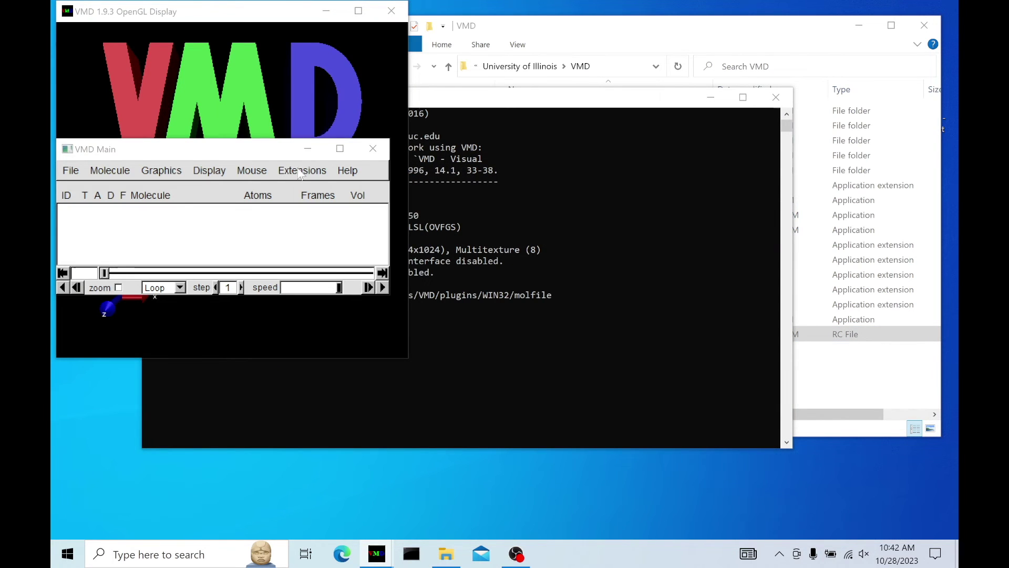
left_click(298, 170)
left_click(310, 260)
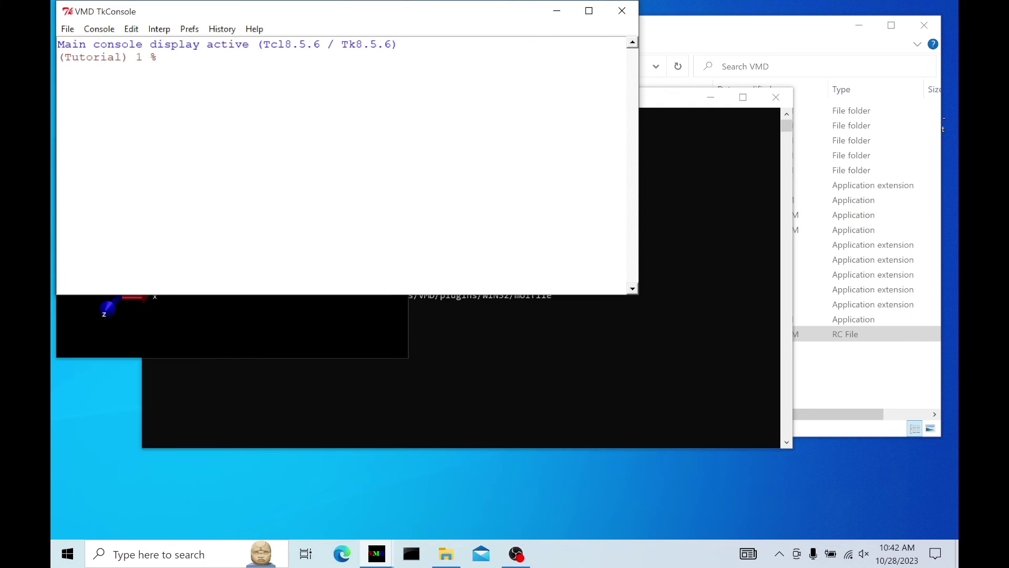
type("ls")
key("Return")
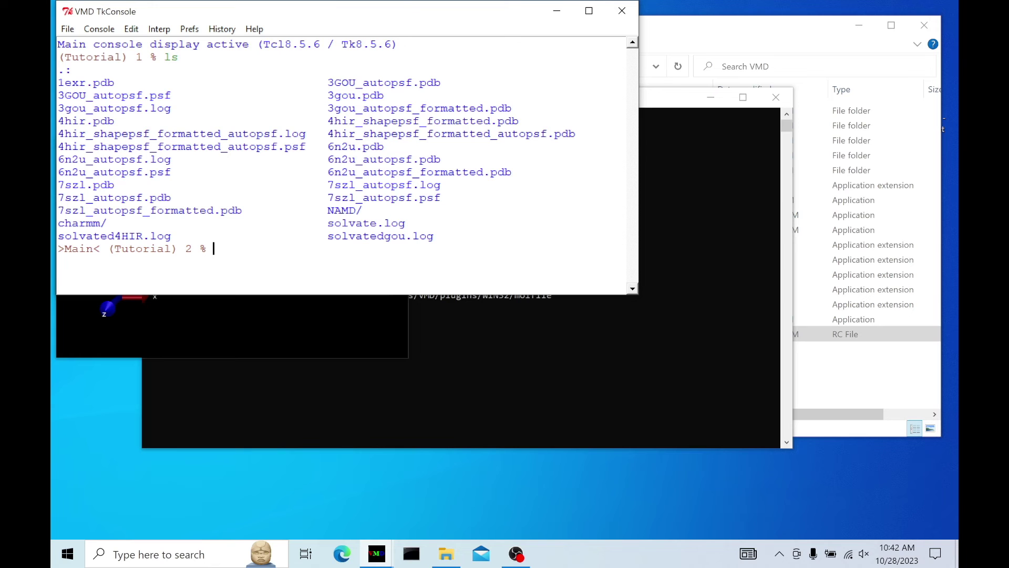
left_click(622, 10)
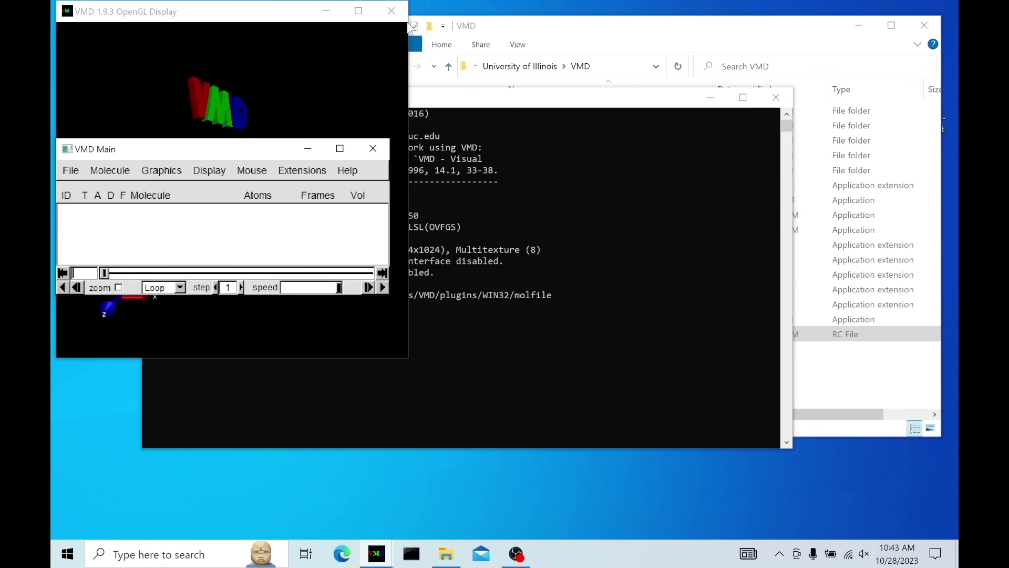
- Close the VMD install folder window and quit VMD
left_click(384, 11)
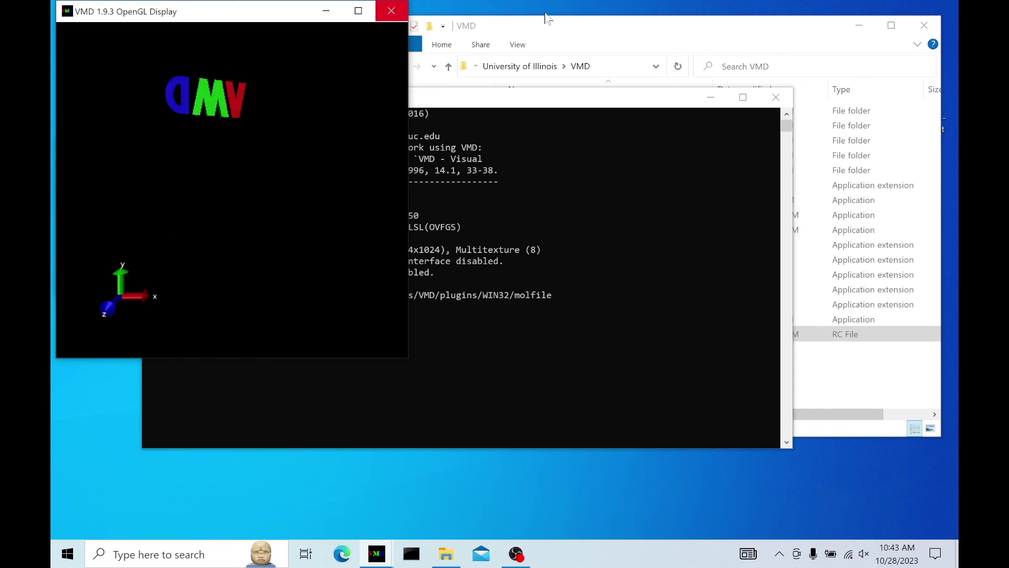
left_click(927, 22)
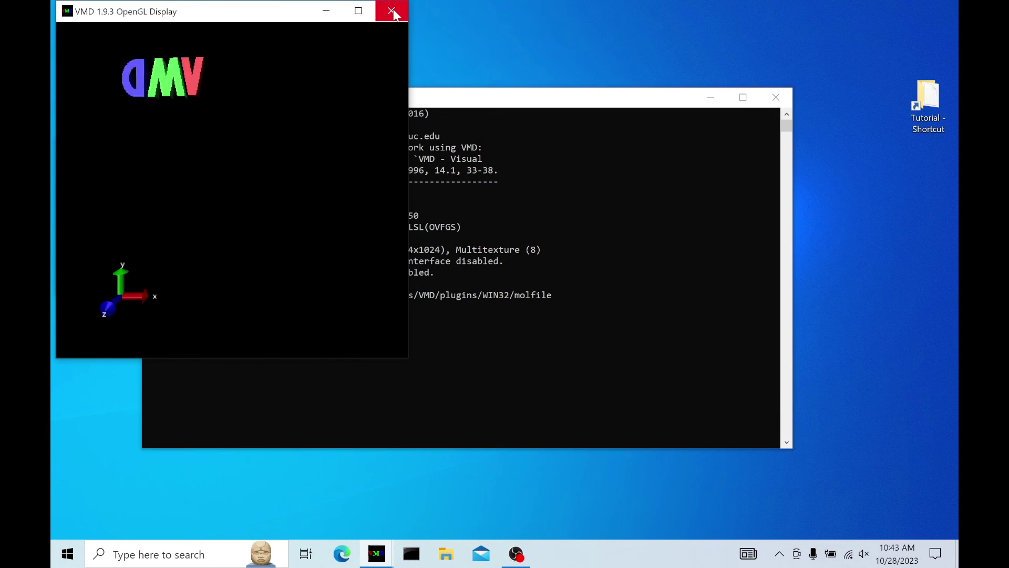
left_click(776, 98)
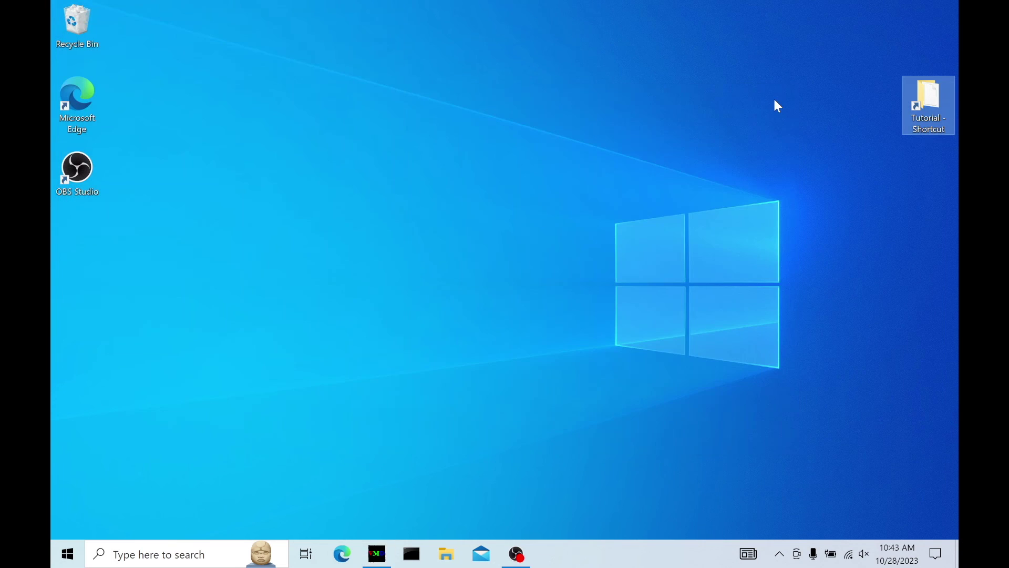